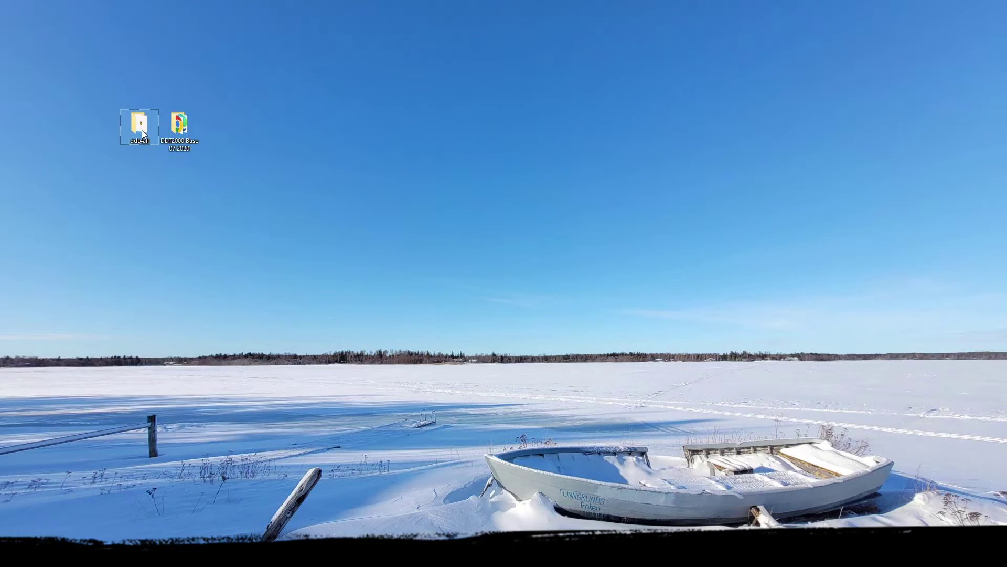
- Run the ddt4all.exe installer from the ddt4all desktop folder with English as the setup language
double_click(141, 130)
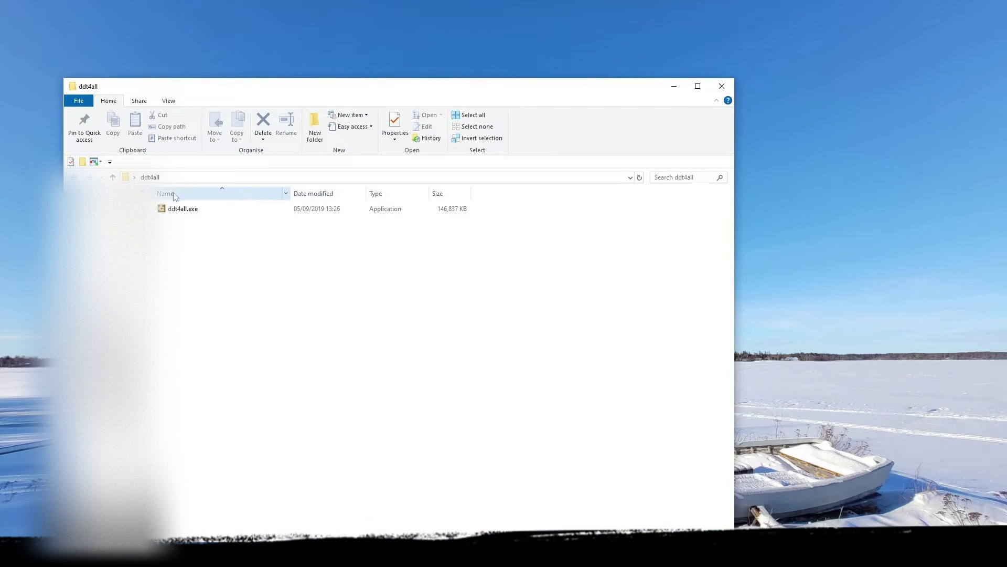
click(191, 215)
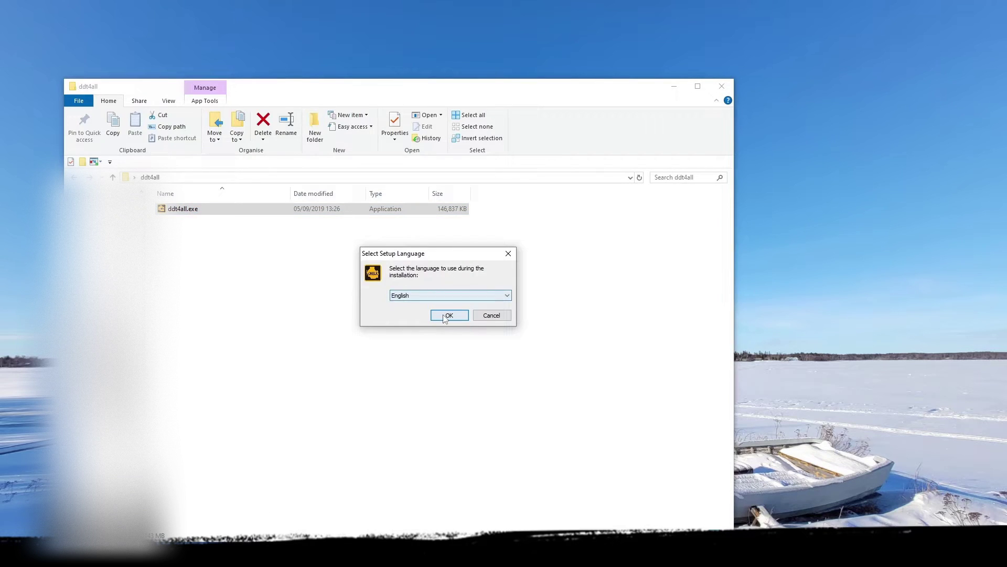
click(447, 316)
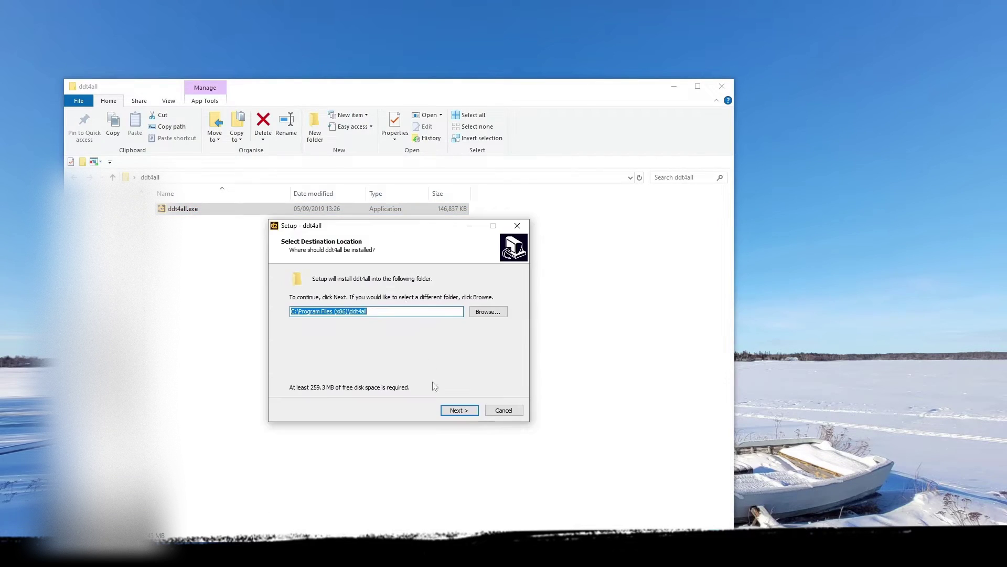
- Install ddt4all with the default destination and Start Menu folder, adding a desktop shortcut, and finish the setup
click(458, 411)
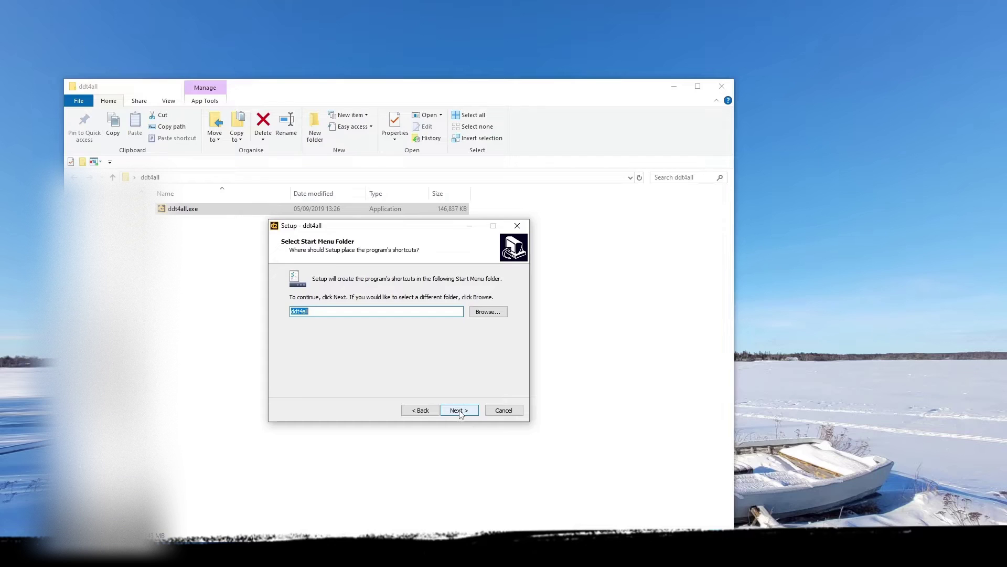
click(458, 411)
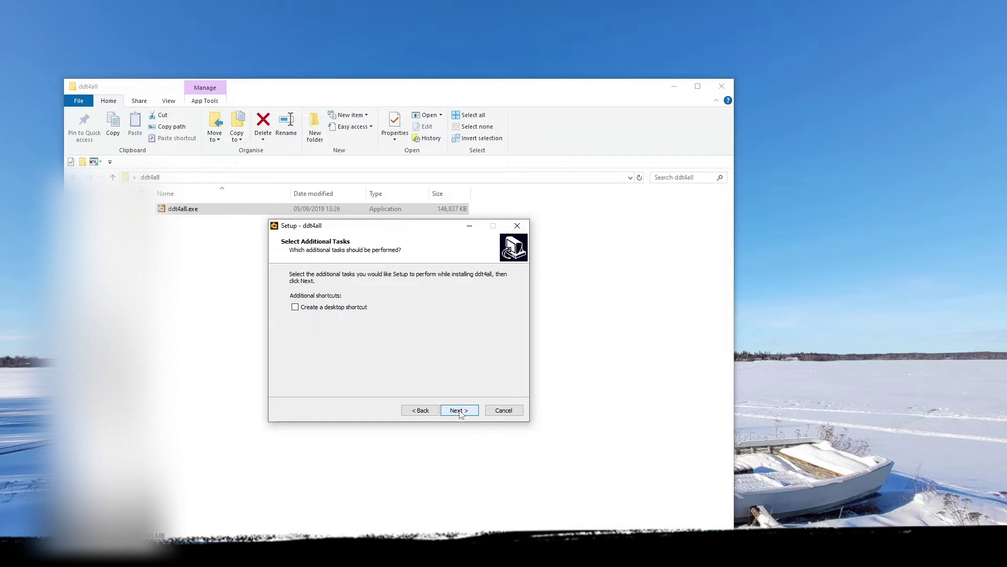
click(295, 308)
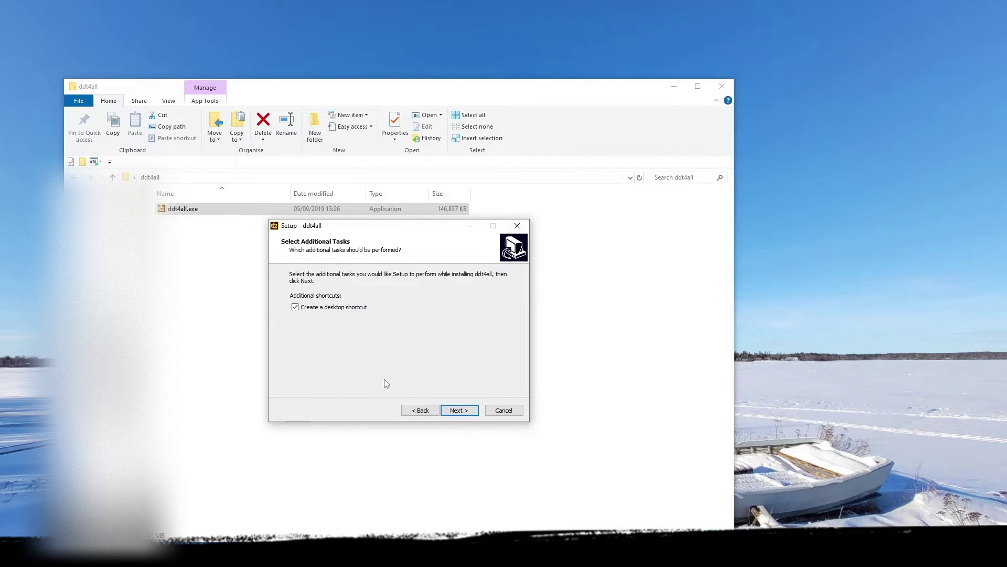
click(459, 412)
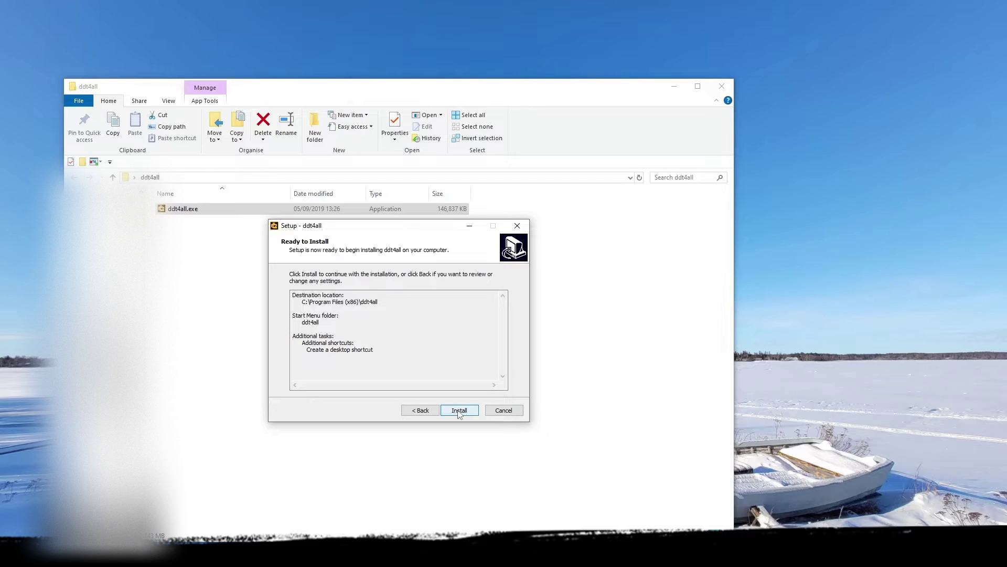
click(458, 412)
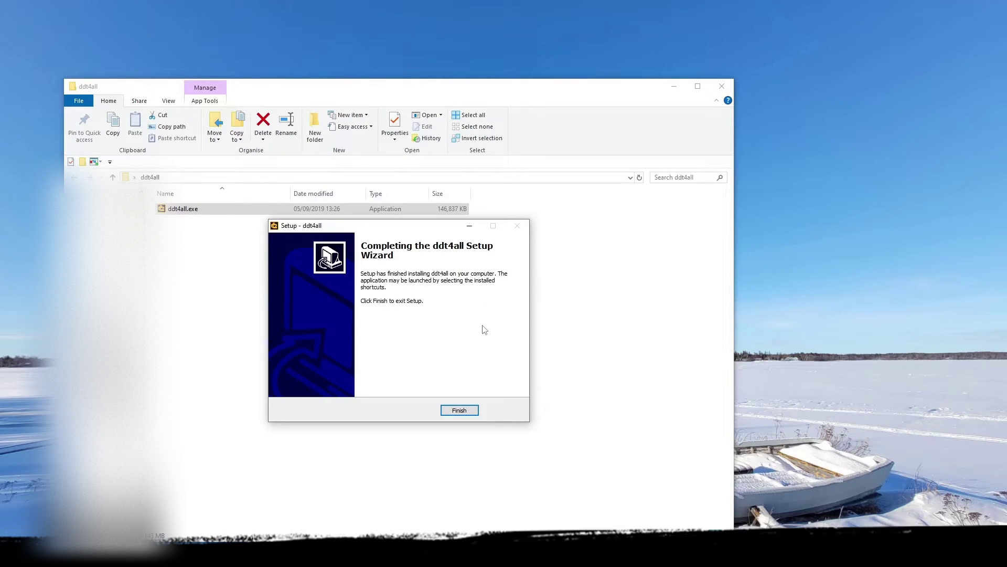
click(457, 410)
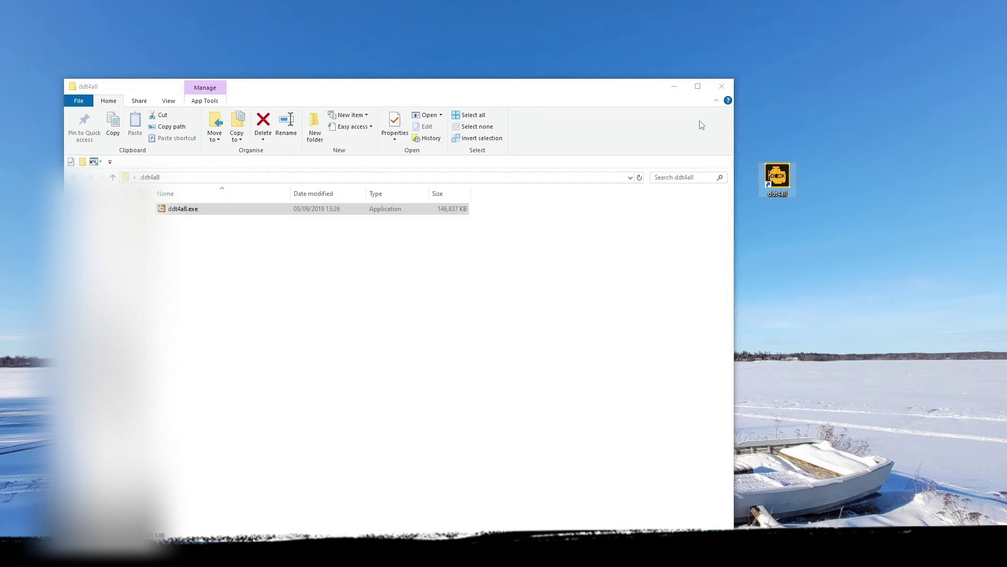
- Minimize the installer folder window and reposition the ddt4all shortcut and the DDT2000 Base 07.2020 folder on the desktop
click(674, 88)
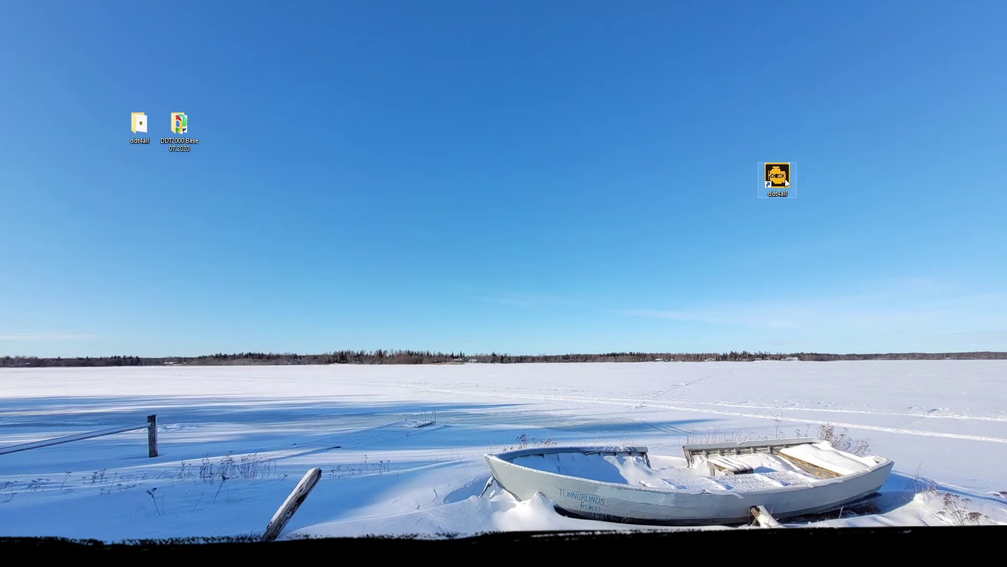
drag(777, 180, 385, 185)
drag(125, 222, 124, 226)
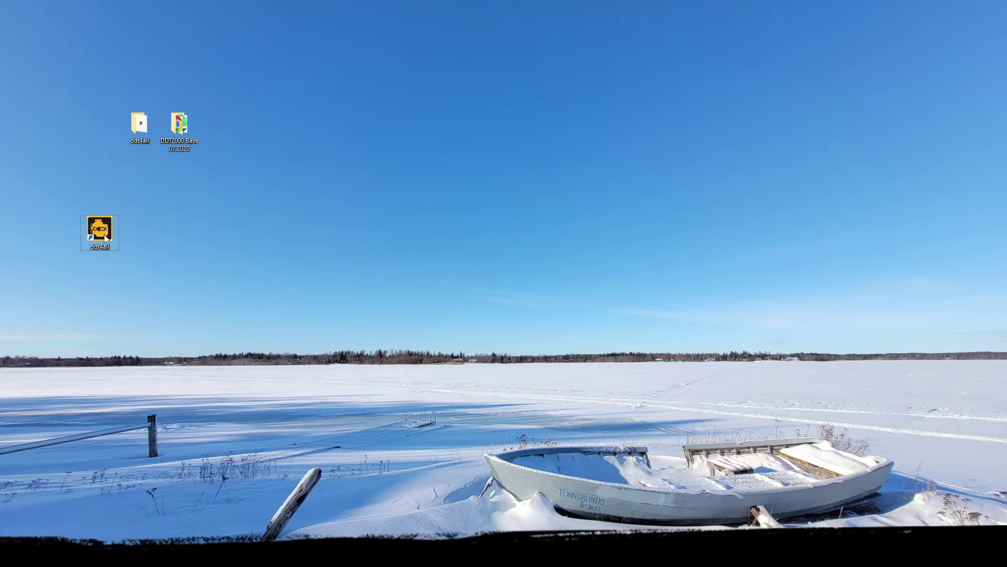
drag(174, 130, 346, 132)
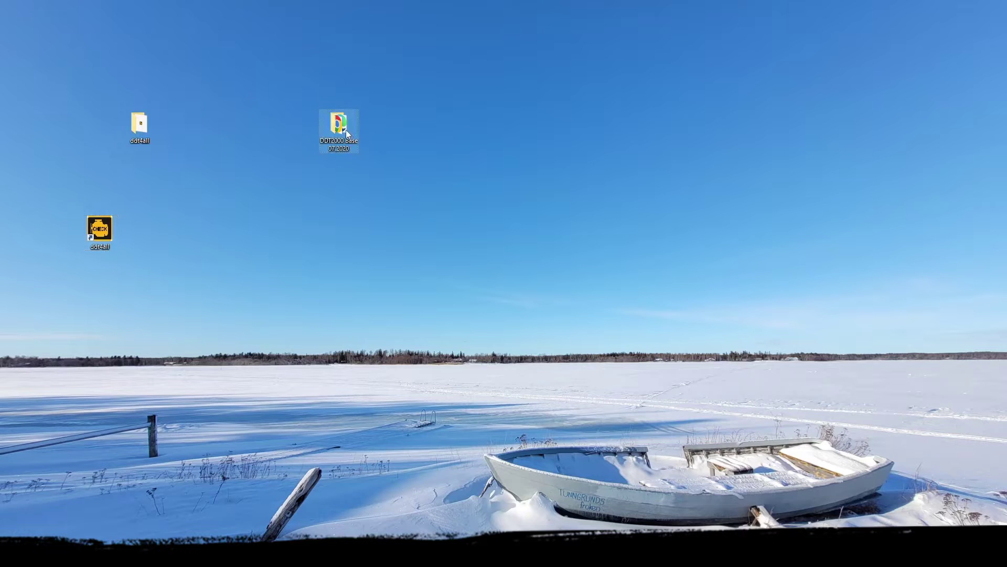
- Open the DDT2000 Base 07.2020 folder and locate the ecus folder in it
double_click(338, 126)
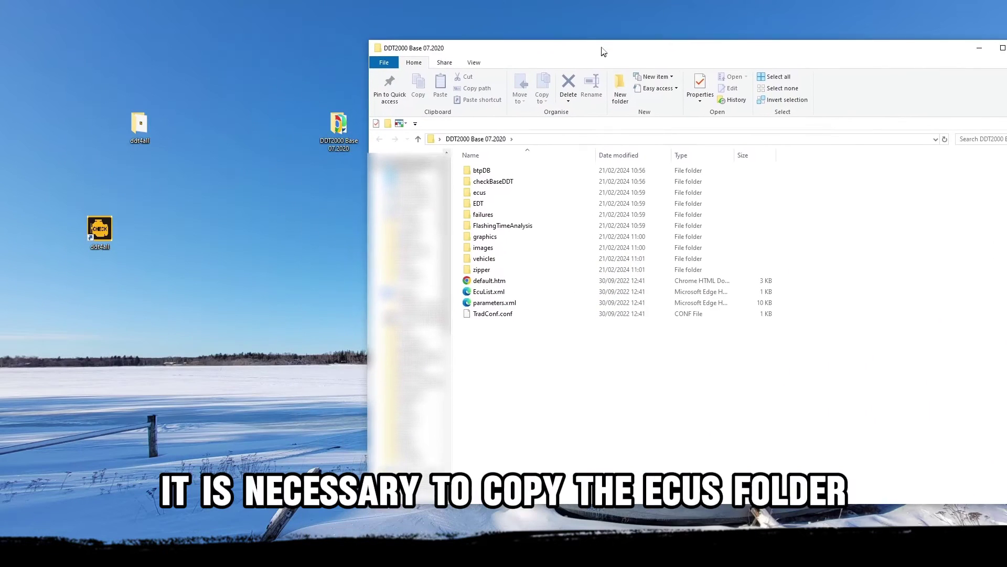
drag(601, 50, 601, 45)
click(480, 187)
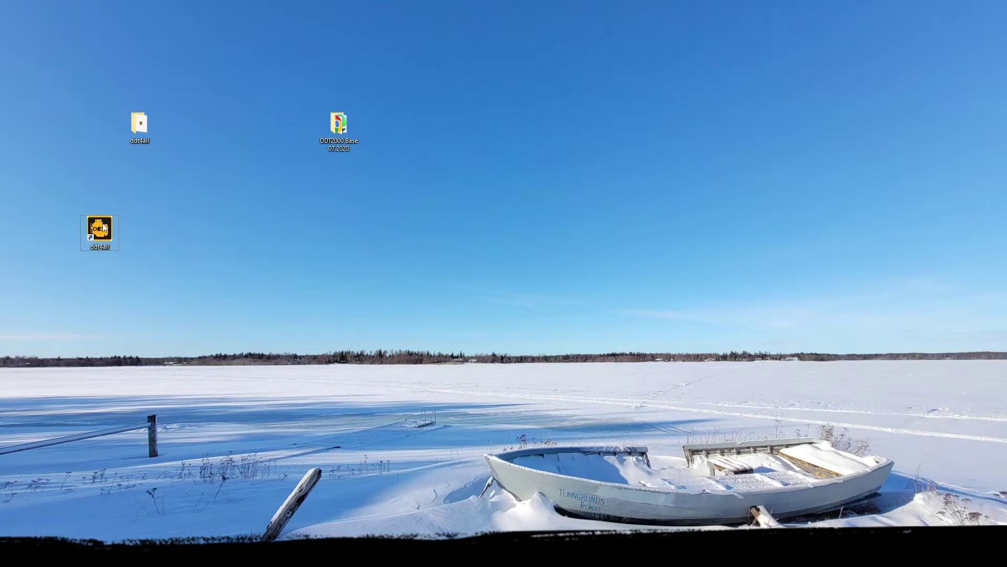
- Open the ddt4all installation folder through the desktop shortcut's properties, then close the properties
right_click(104, 226)
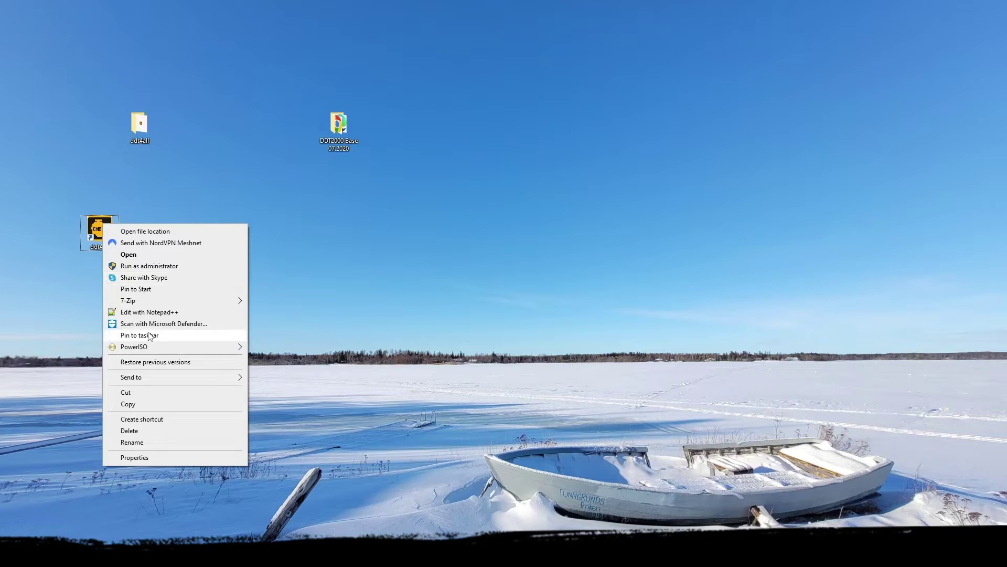
click(165, 457)
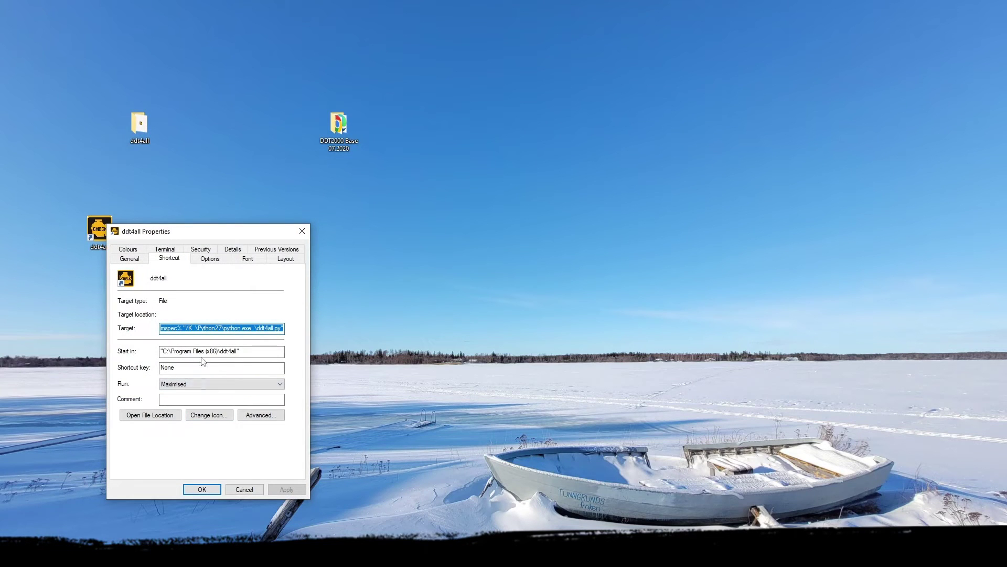
key(Tab)
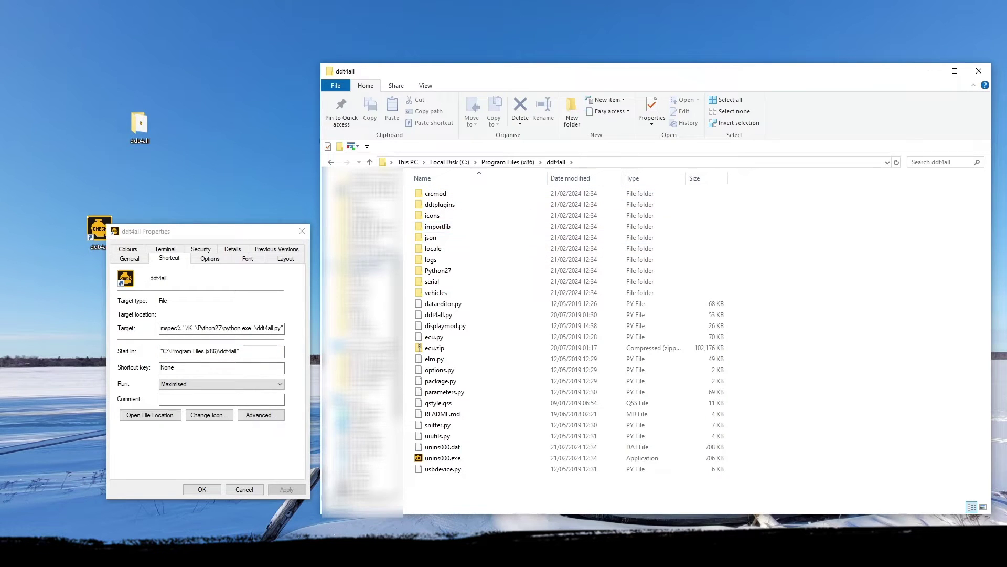
click(303, 235)
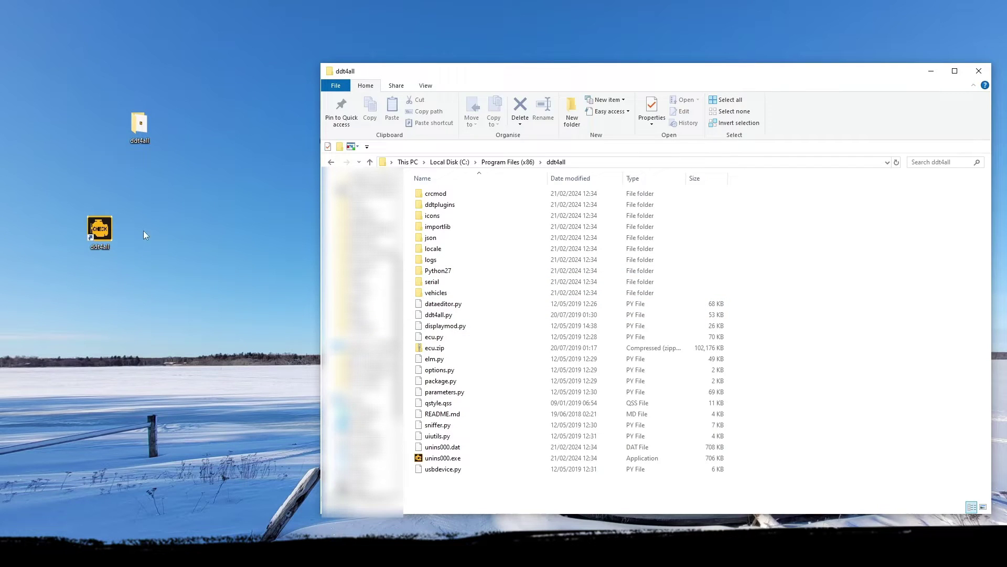
- Reopen the DDT2000 Base 07.2020 folder, select ecus, and arrange its window side by side with the ddt4all installation folder
drag(492, 69, 279, 213)
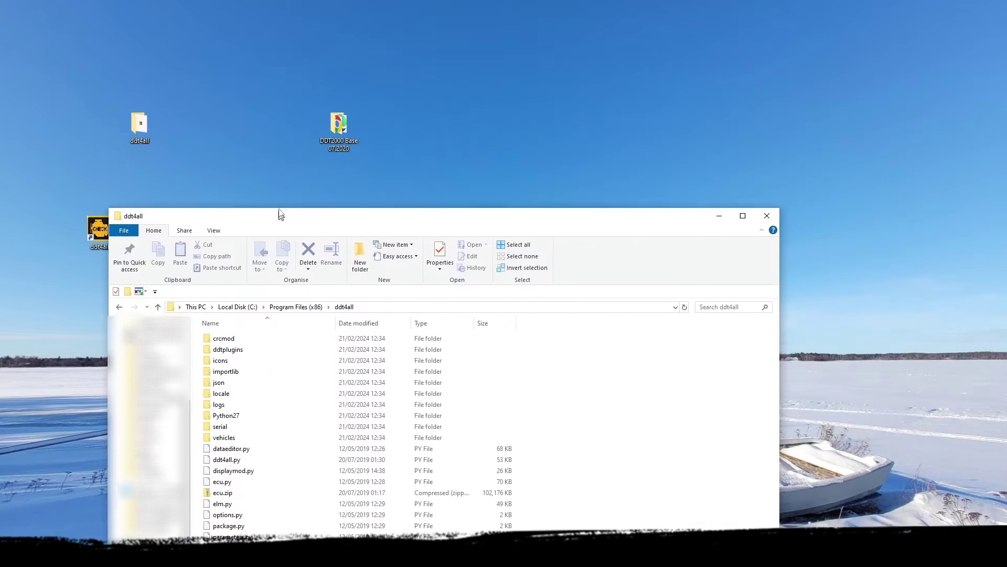
double_click(336, 129)
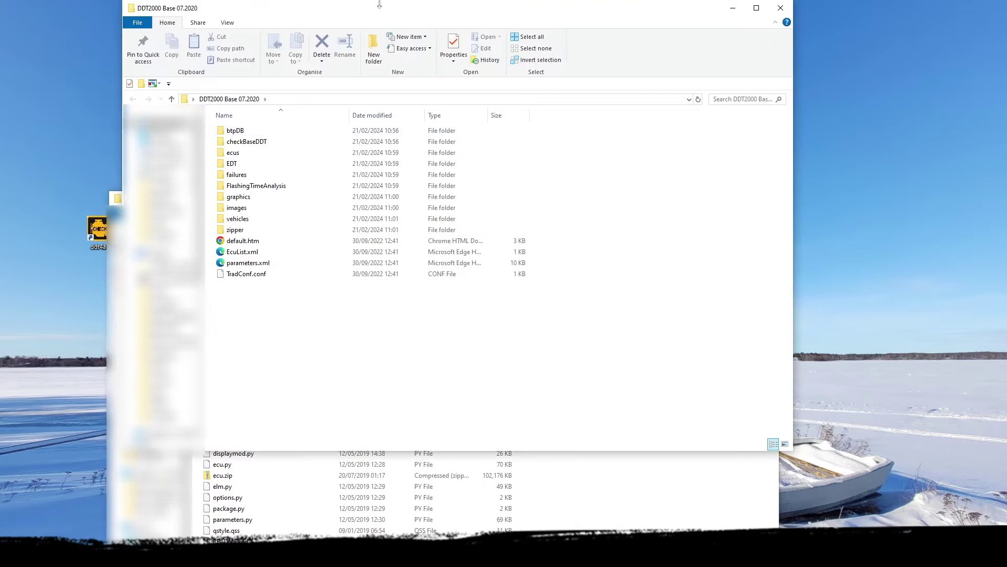
drag(379, 4, 847, 69)
click(708, 219)
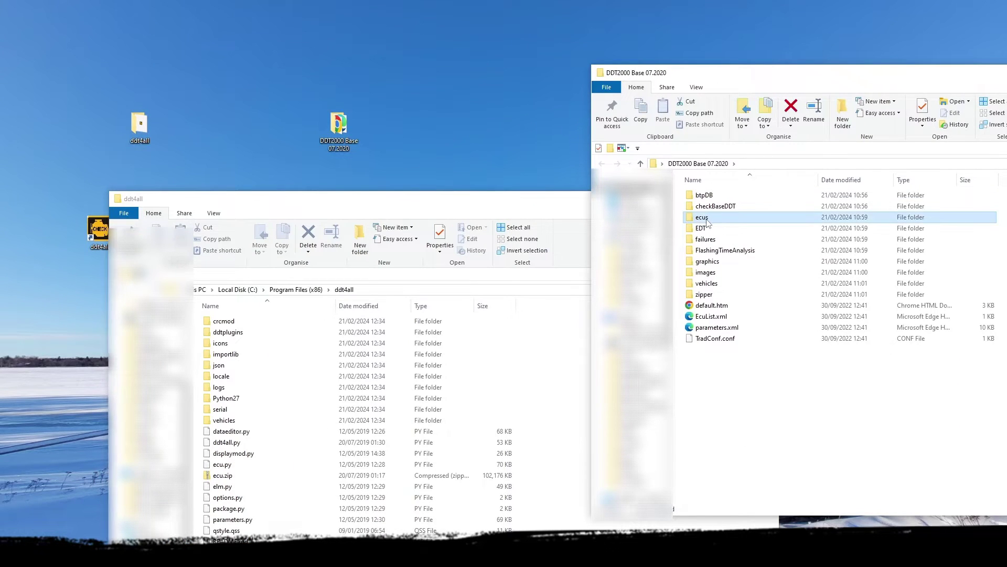
drag(543, 204, 319, 72)
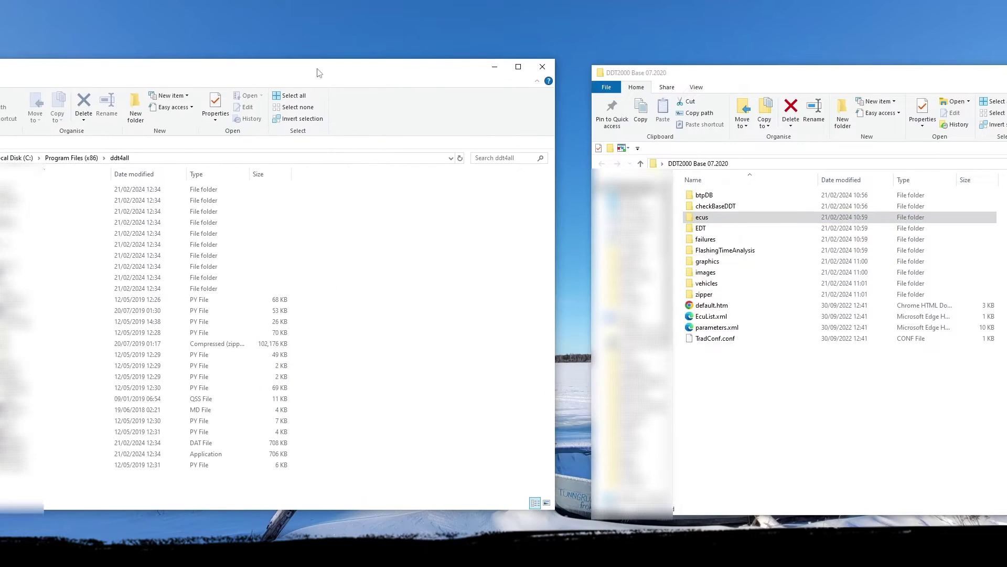
drag(0, 194, 80, 194)
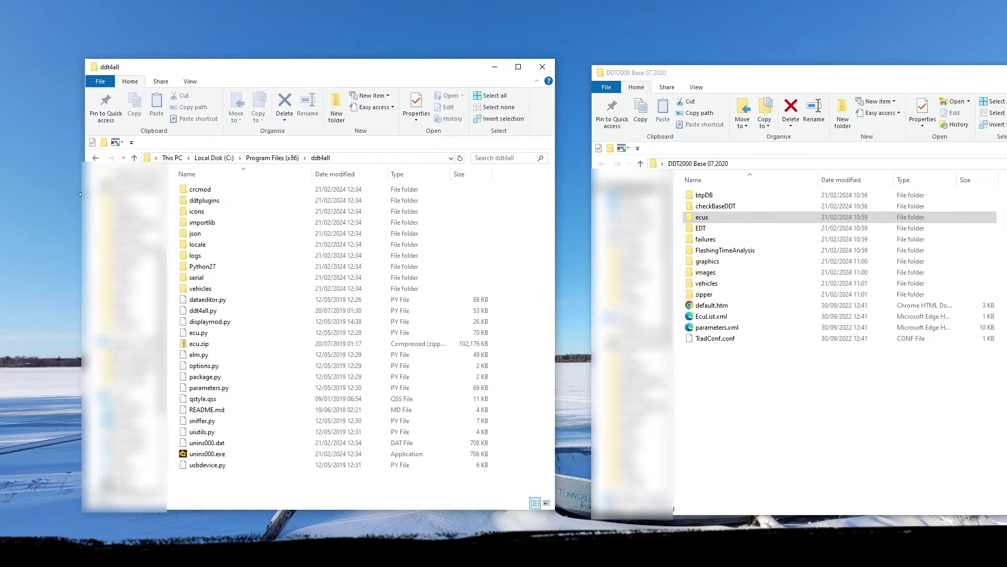
- Copy the ecus folder from DDT2000 Base 07.2020 into C:\Program Files (x86)\ddt4all, granting administrator permission
drag(706, 217, 537, 355)
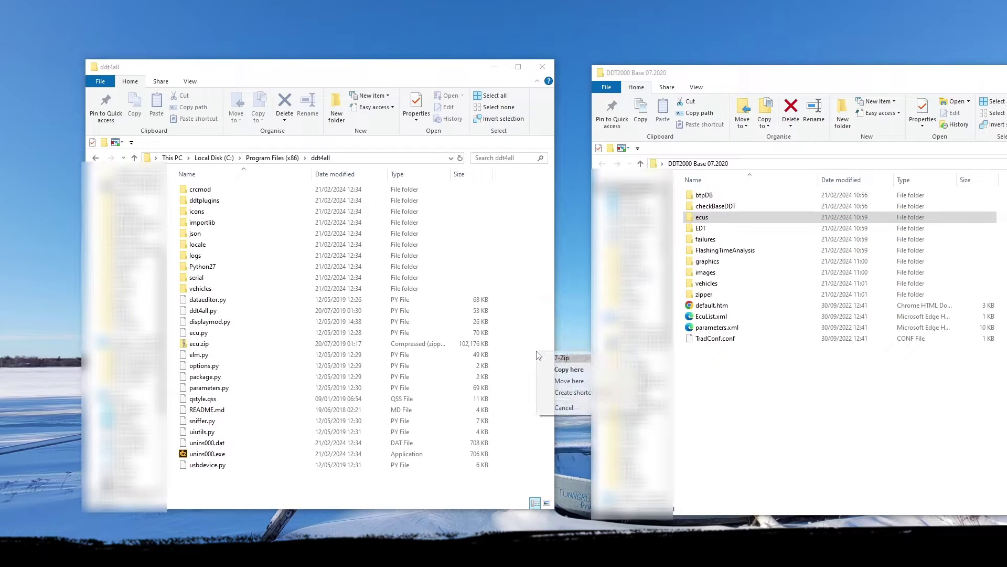
click(557, 370)
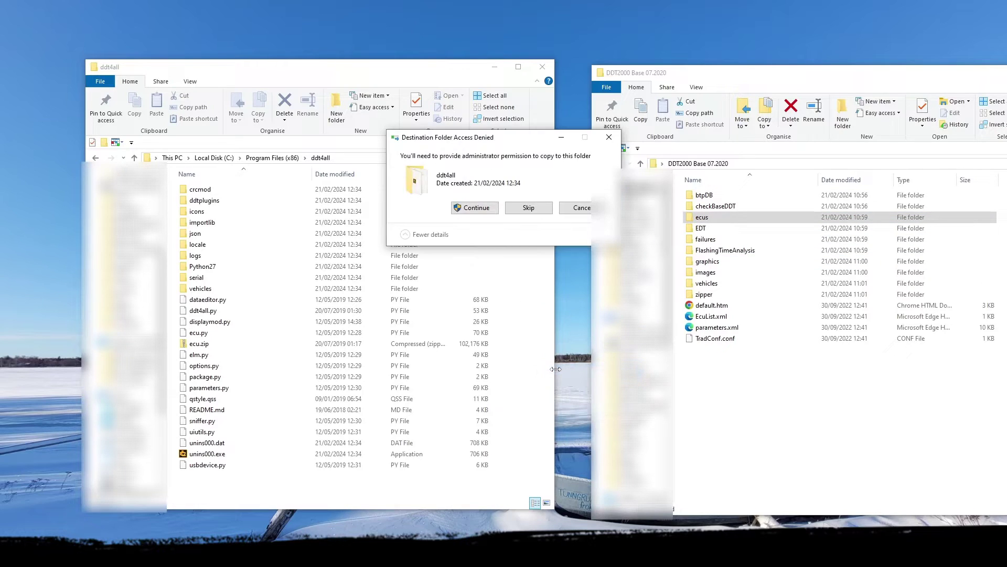
click(476, 208)
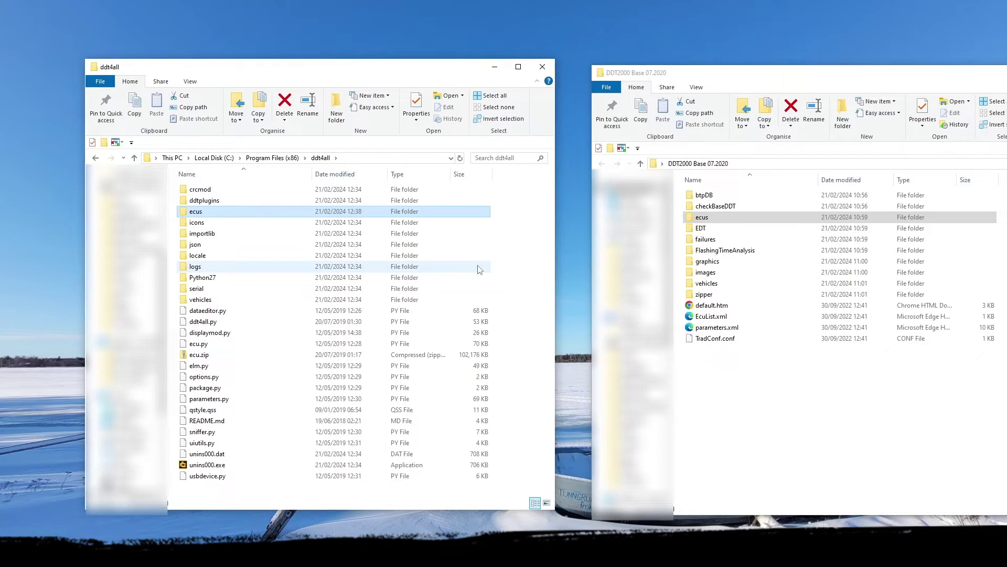
- Close both folder windows and launch ddt4all in demo mode from its desktop shortcut
click(542, 66)
drag(693, 77, 413, 91)
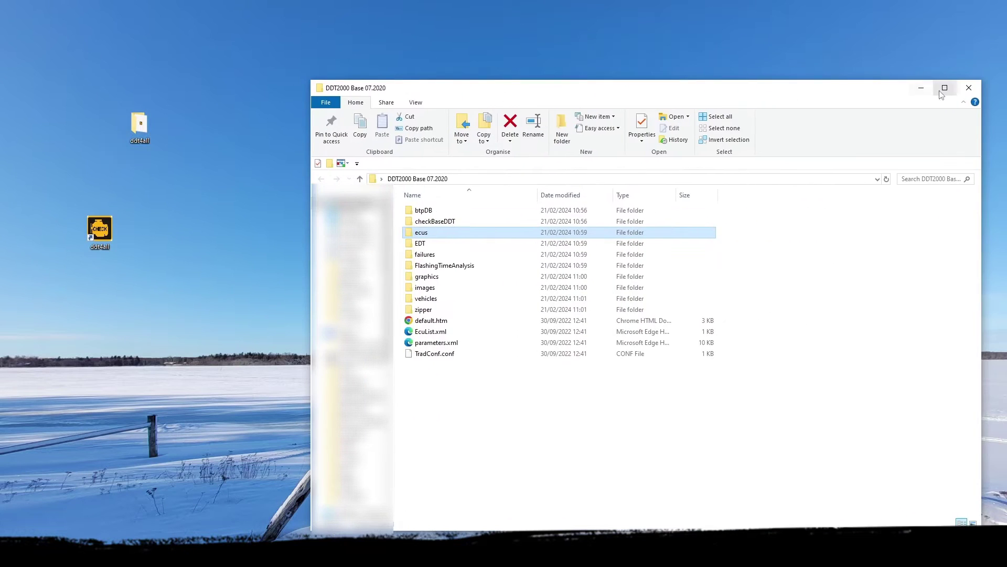
click(970, 88)
double_click(100, 229)
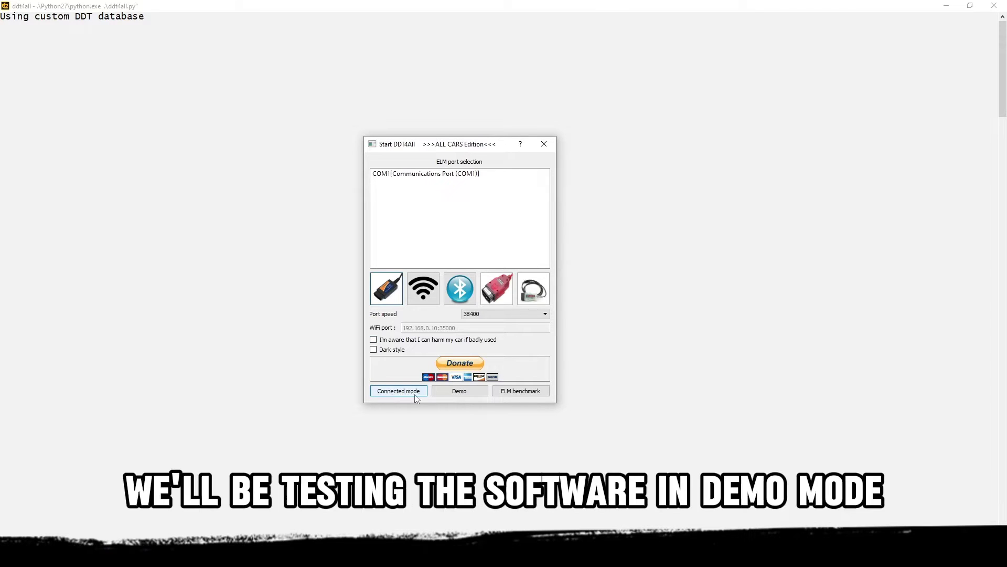
click(461, 392)
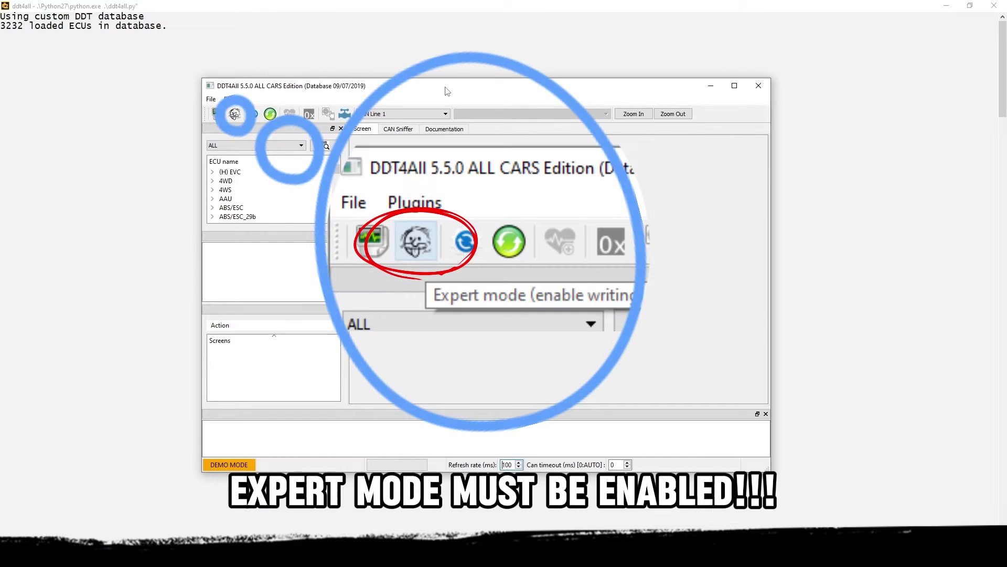
- Set the vehicle filter to HFE - KADJAR
click(301, 146)
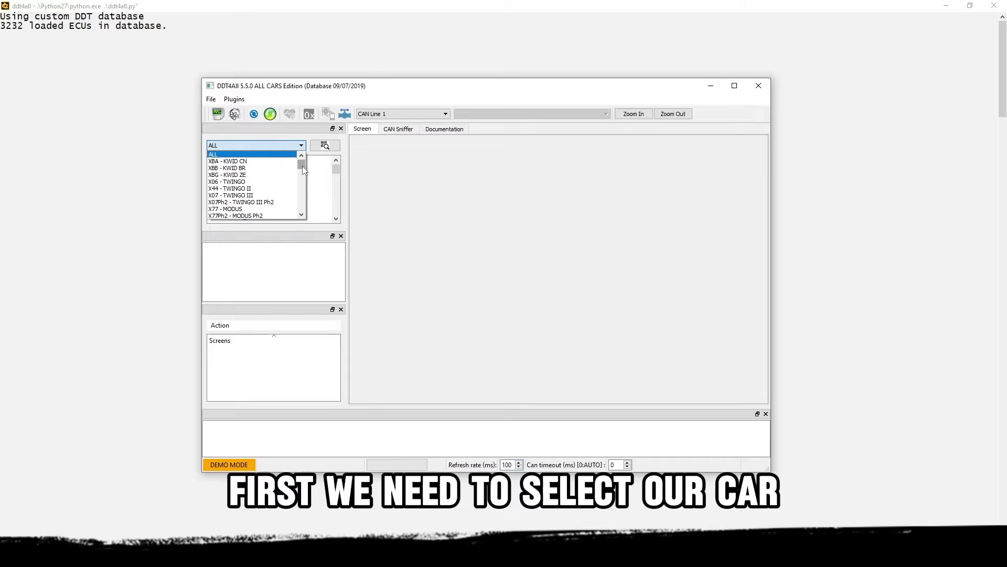
click(302, 214)
click(301, 214)
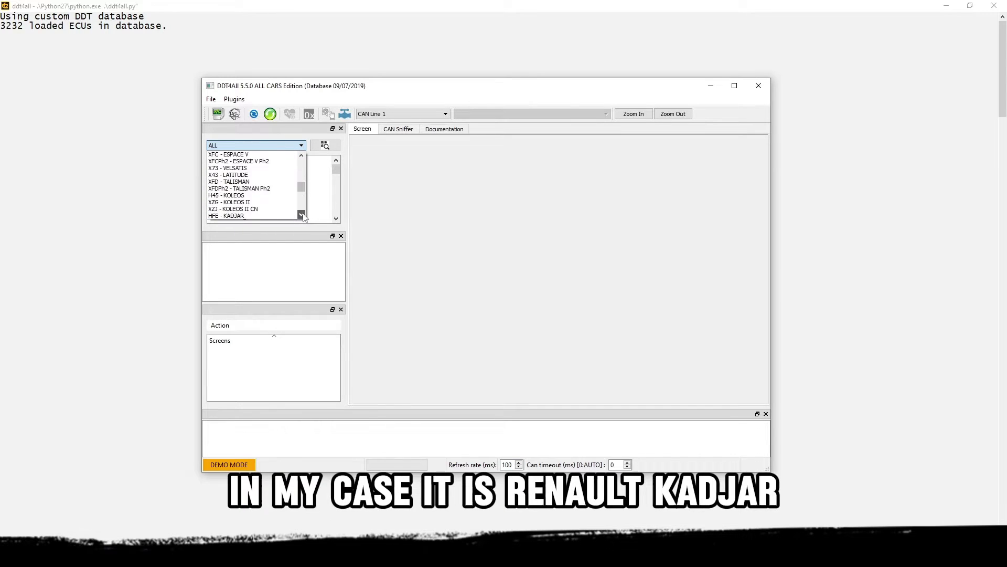
click(234, 207)
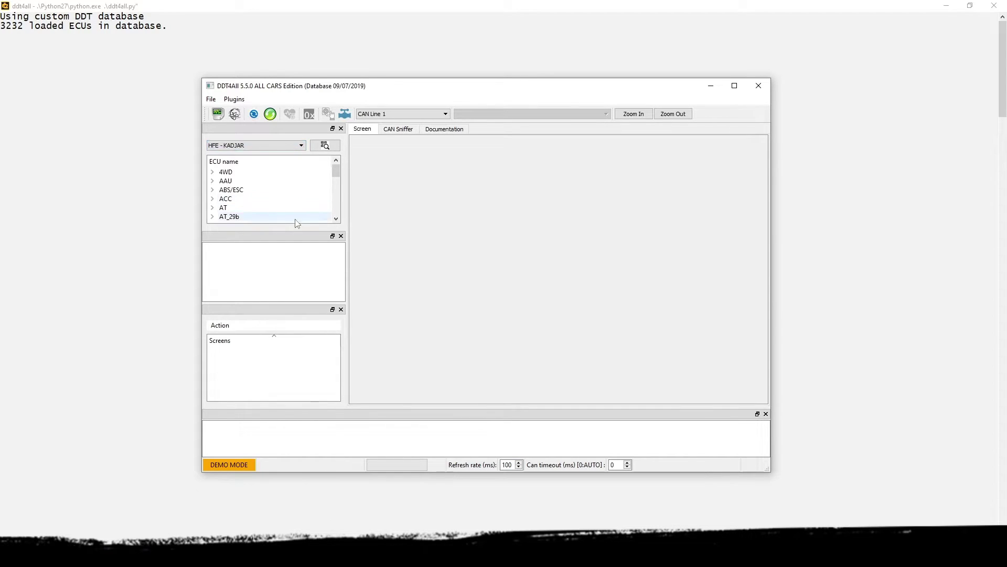
- Expand the BCM/UCH group in the Kadjar's ECU list
click(336, 219)
click(336, 219)
click(336, 219)
click(336, 218)
click(336, 219)
double_click(231, 208)
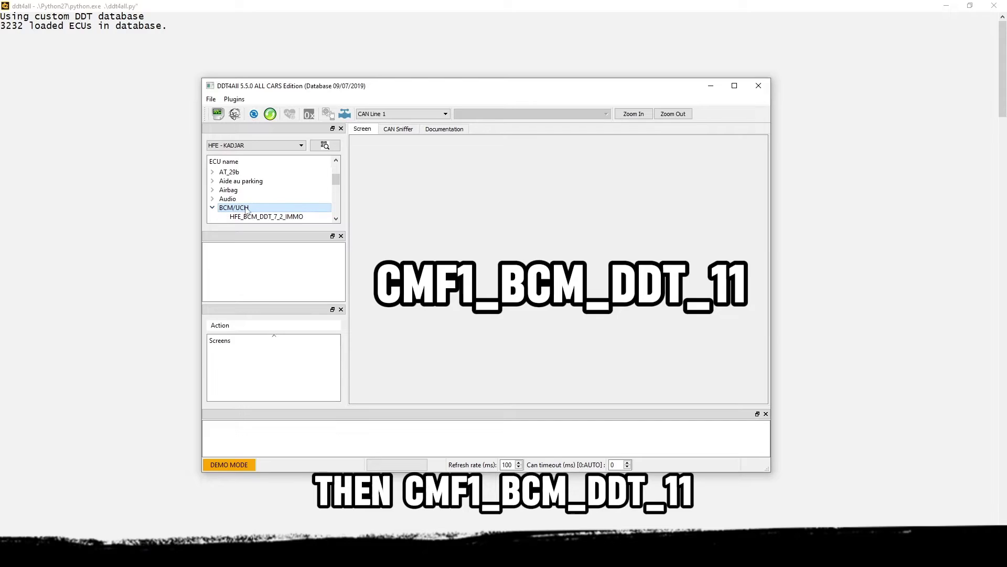
- Add the CMF1_BCM_DDT_11 module from the BCM/UCH group and load its screens
click(335, 219)
click(335, 219)
click(335, 218)
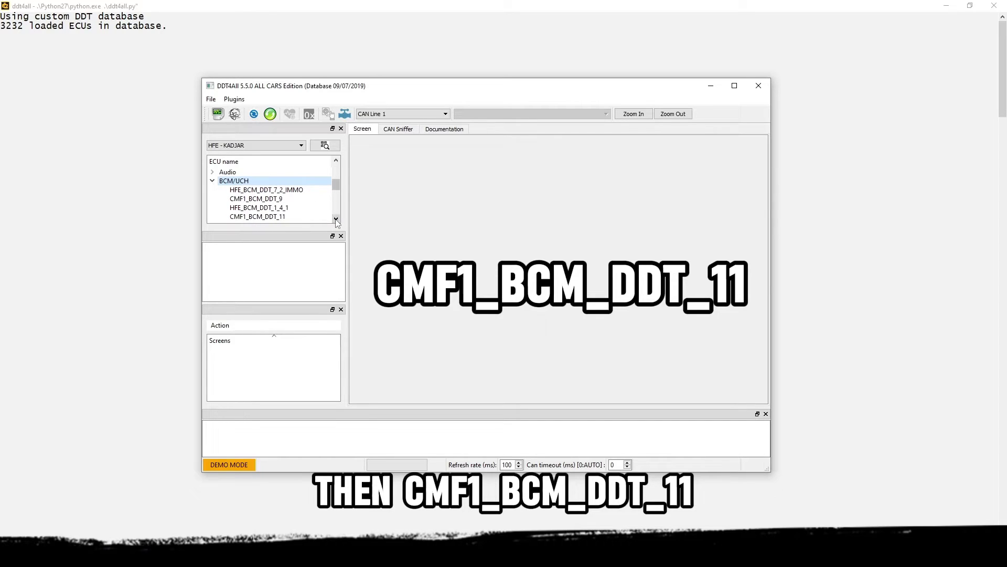
click(335, 219)
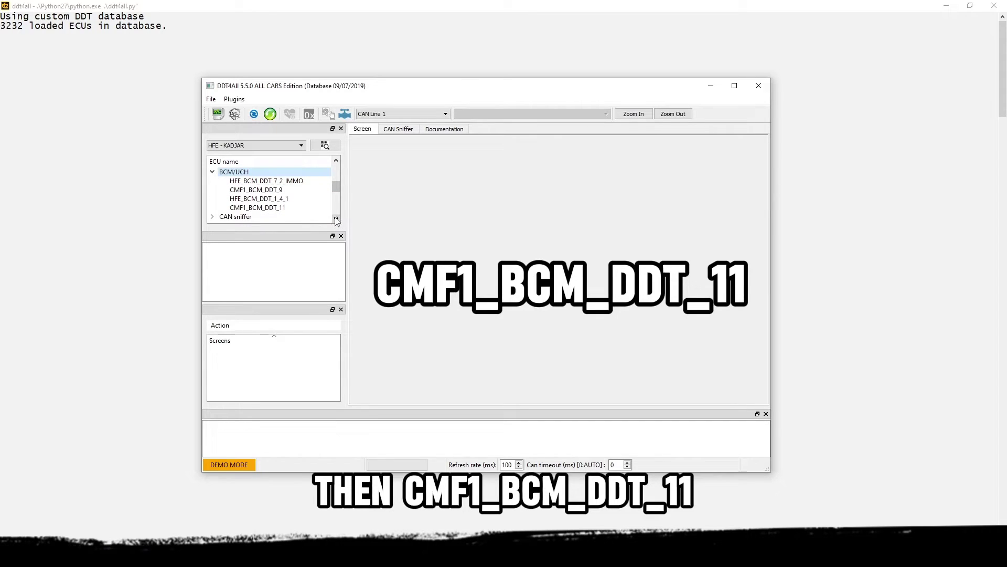
double_click(270, 209)
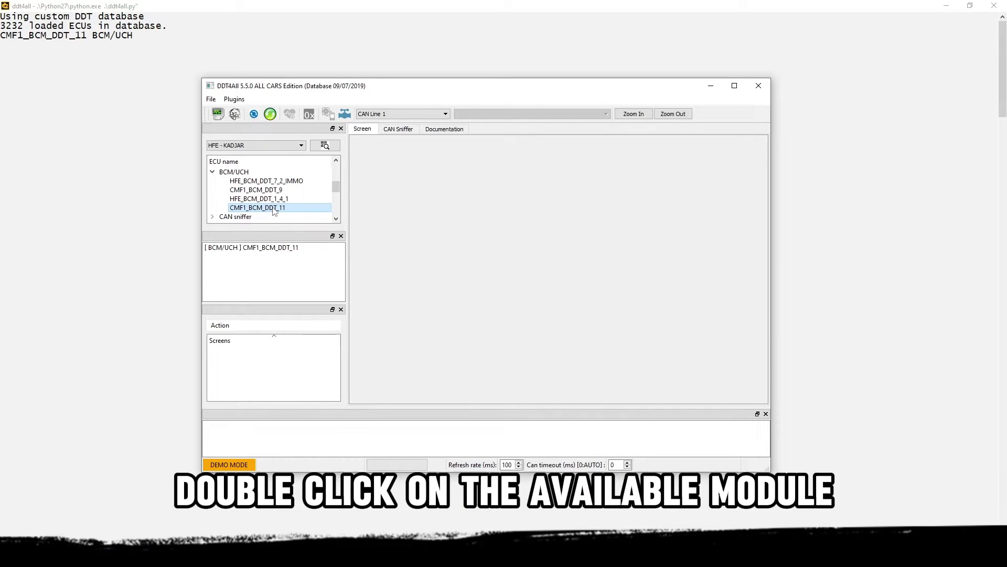
double_click(273, 253)
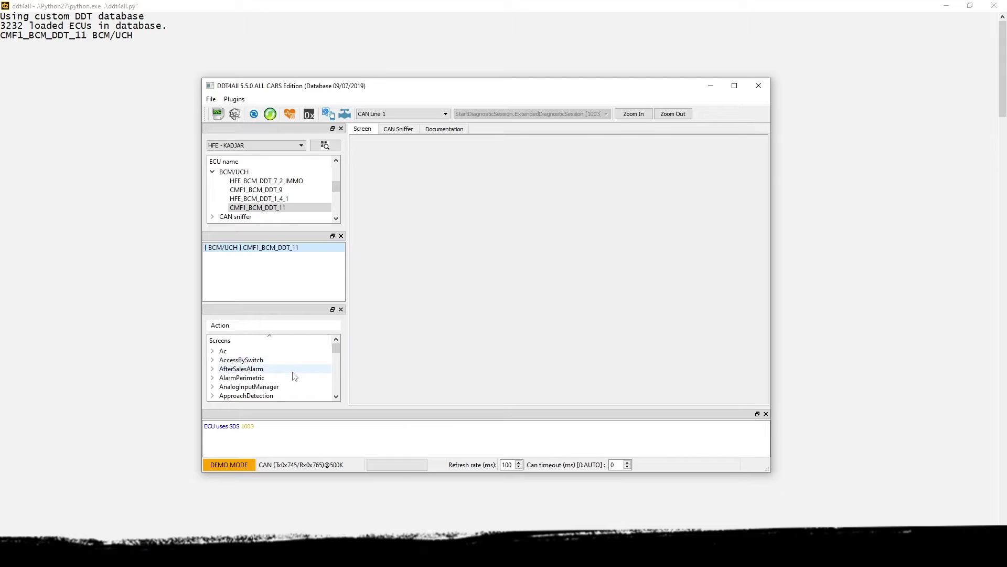
- Expand the Mmi group in the module's screen list and open Mmi - Configuration
scroll(336, 397, down, 10)
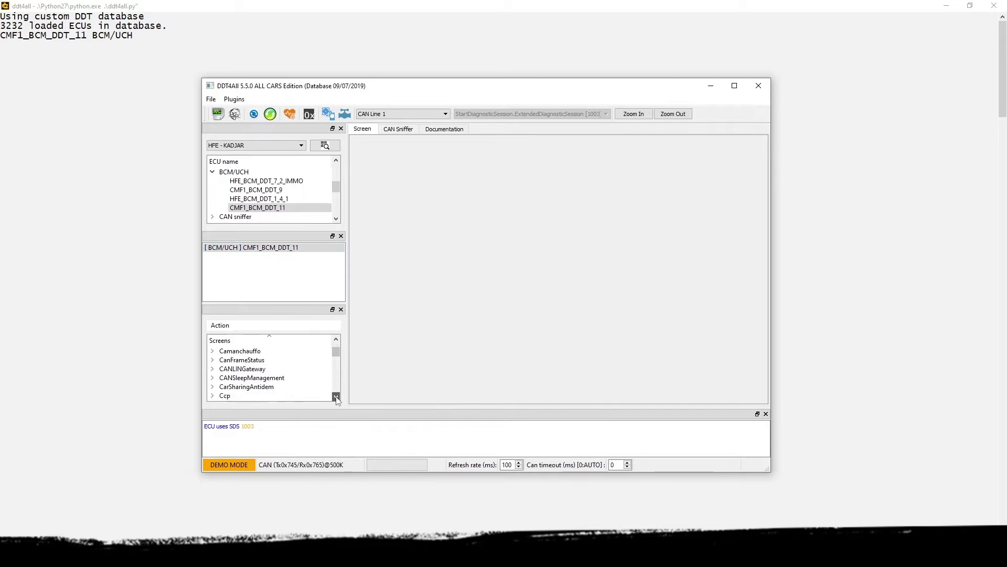
scroll(336, 397, down, 3)
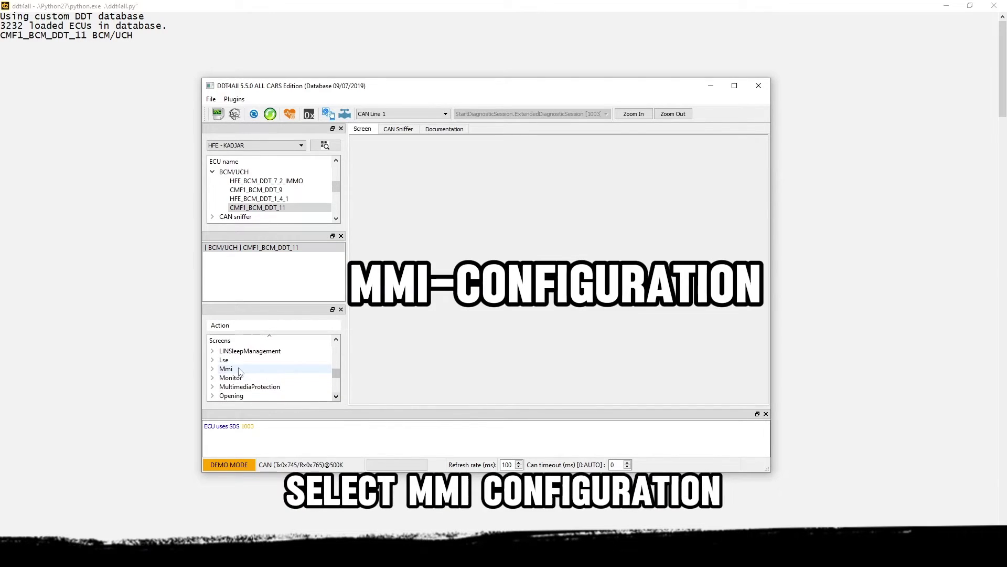
click(214, 370)
click(213, 370)
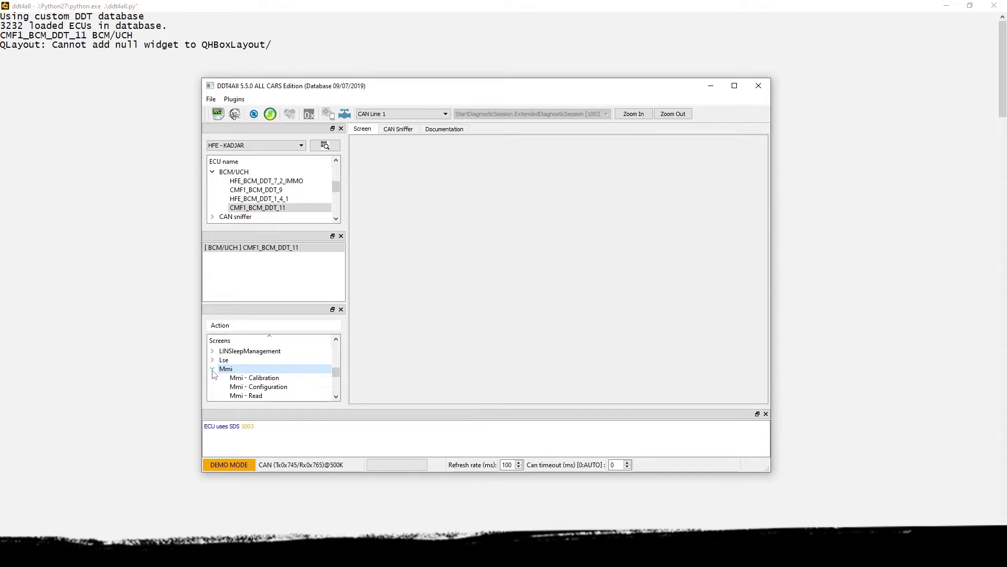
click(264, 388)
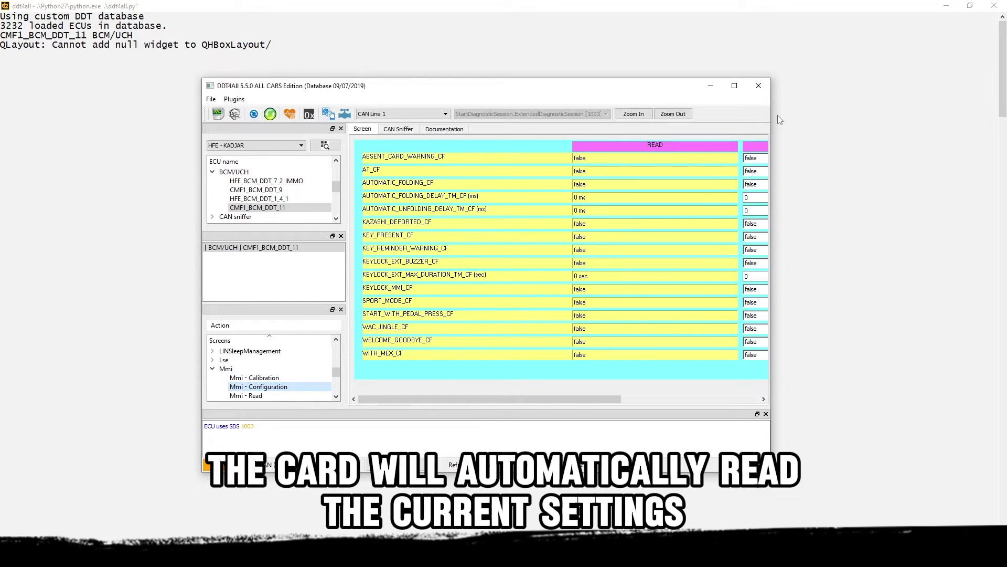
- Widen and reposition the window to fit the READ and WRITE columns with their Send buttons, and close the program
drag(773, 117, 979, 131)
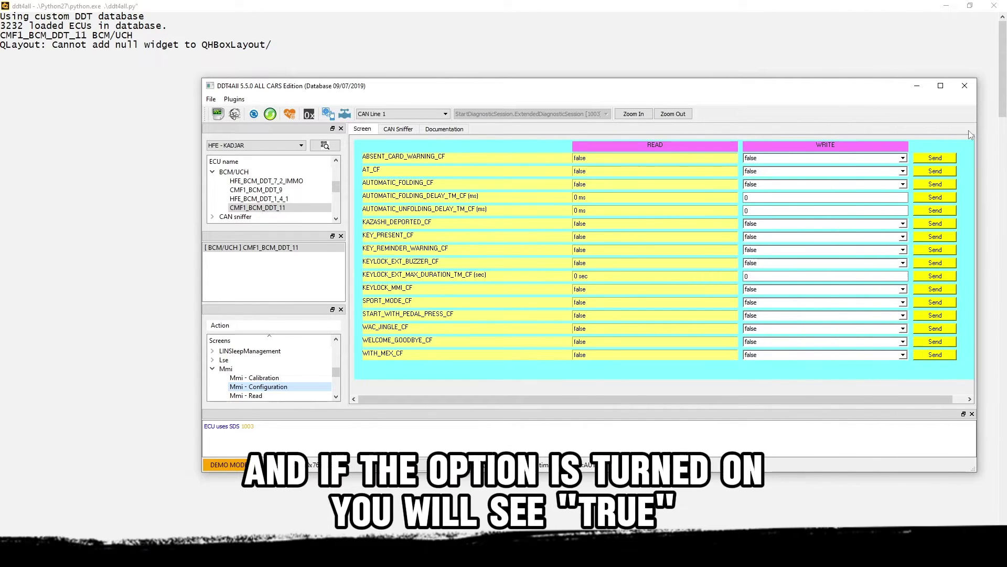
drag(477, 87, 330, 99)
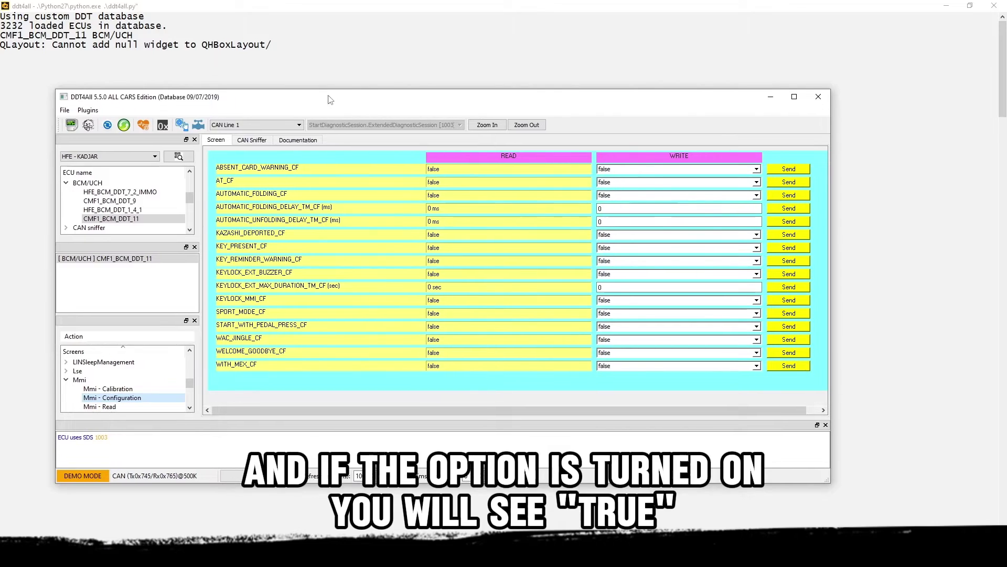
drag(831, 135, 876, 135)
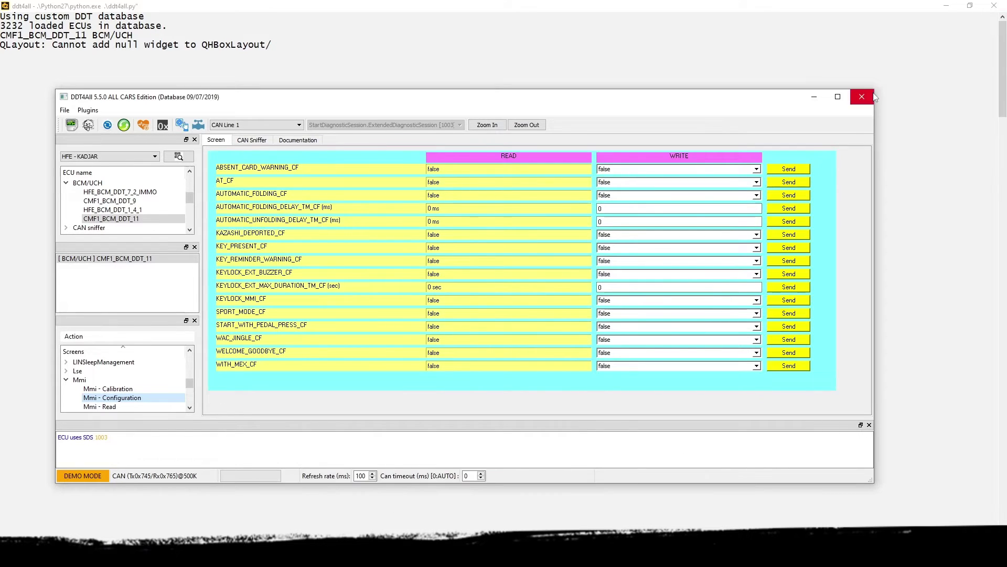
key(alt+F4)
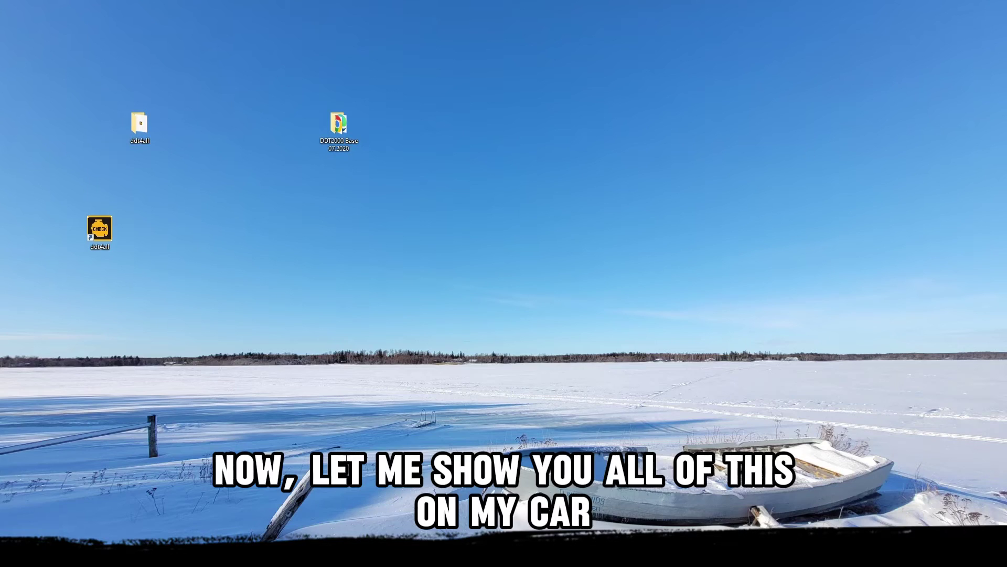